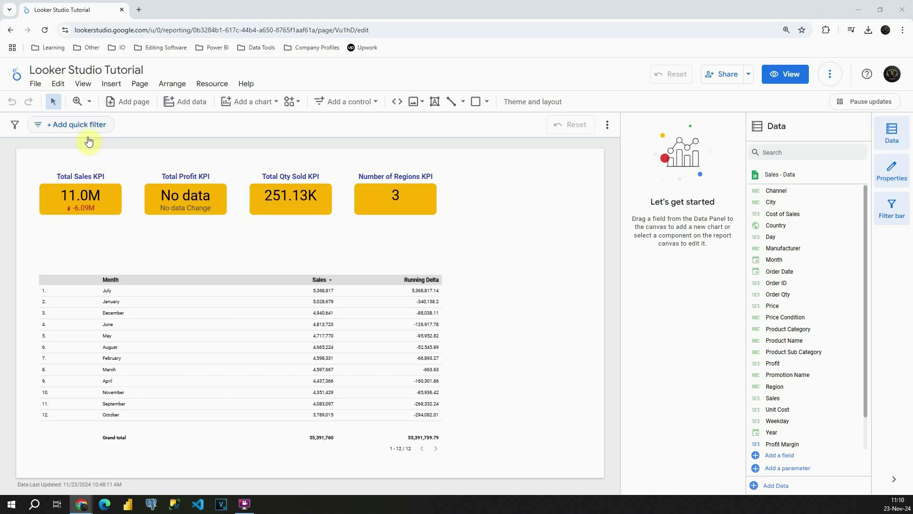
Show the Report Pages list next to the sales dashboard
left_click(129, 101)
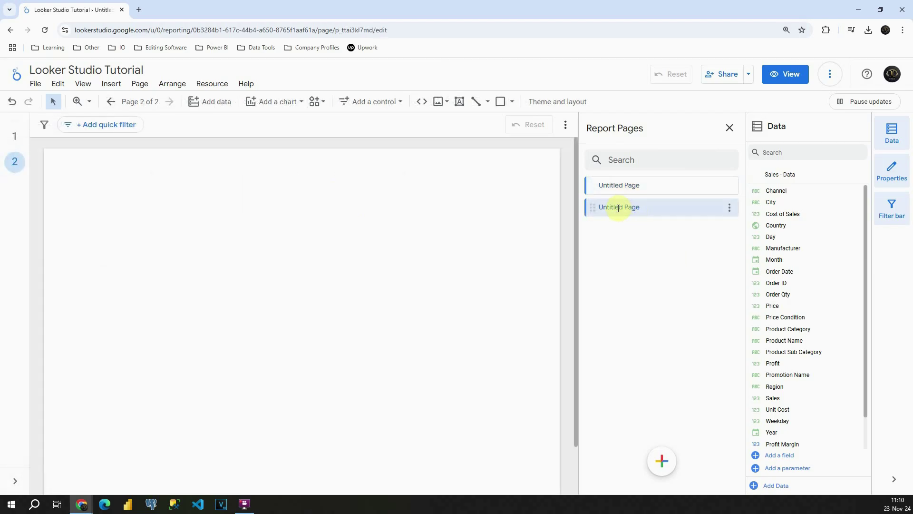
Rename the new page Blend Data and page 1 Main Page, then return to Blend Data
double_click(617, 207)
type("Blend Data")
left_click(627, 185)
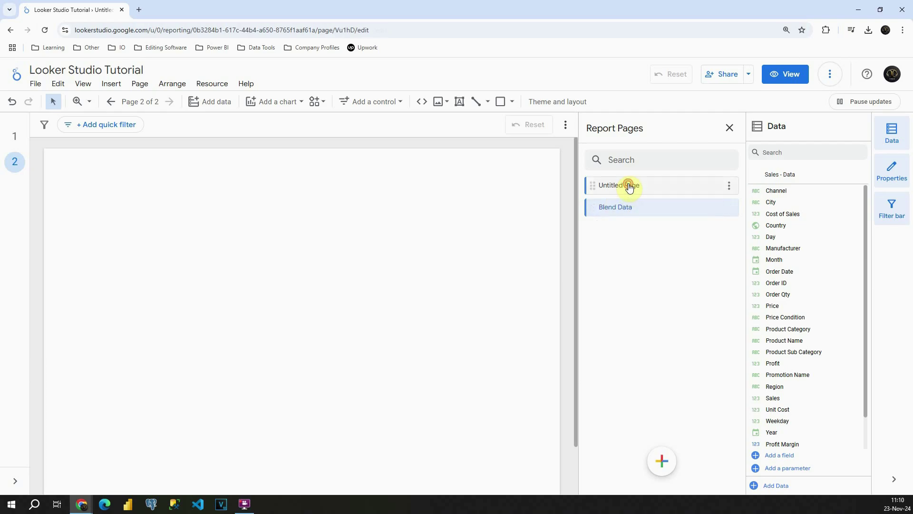
double_click(626, 186)
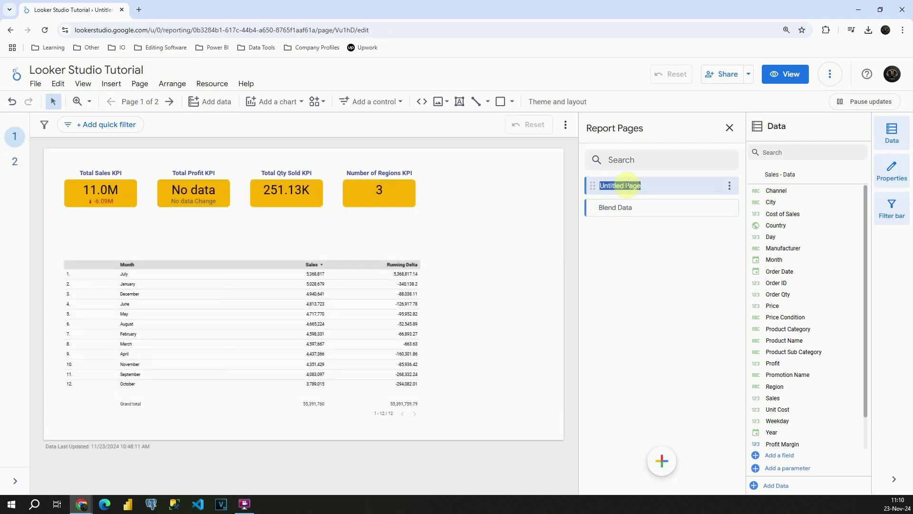
type("Main")
key("Return")
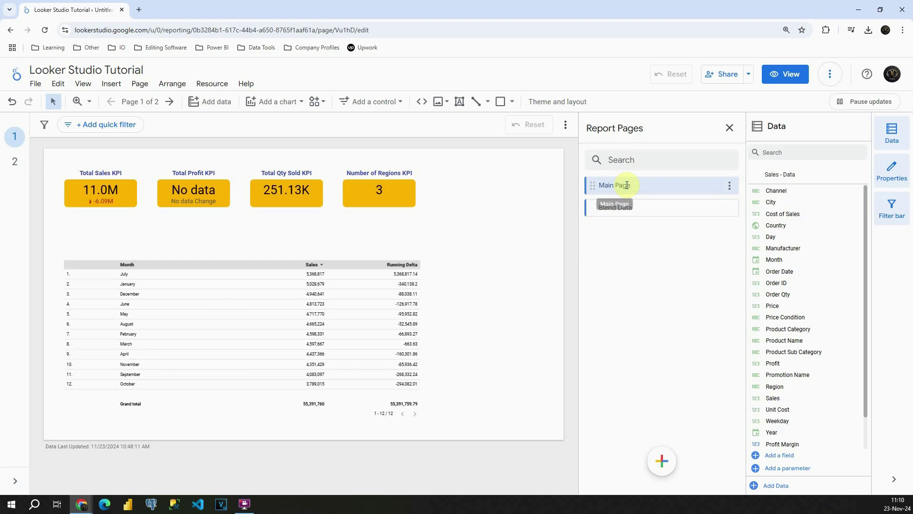
left_click(624, 207)
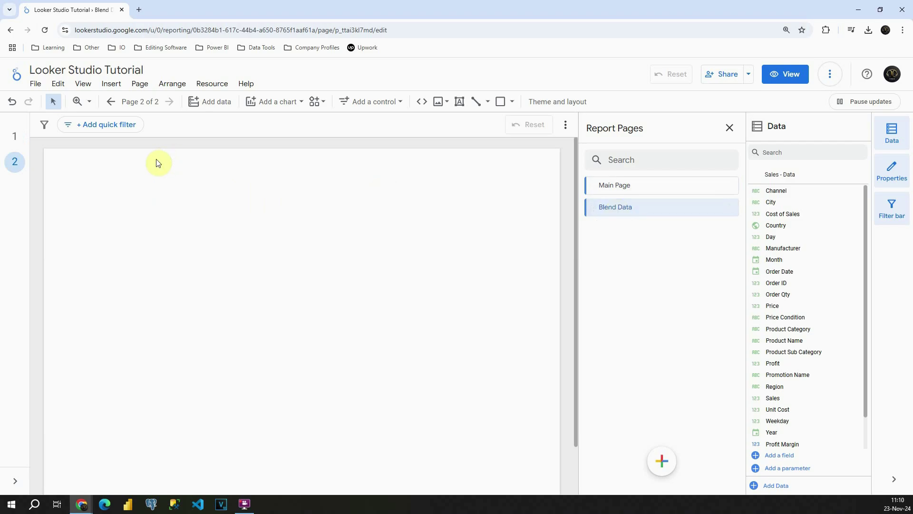
left_click(158, 164)
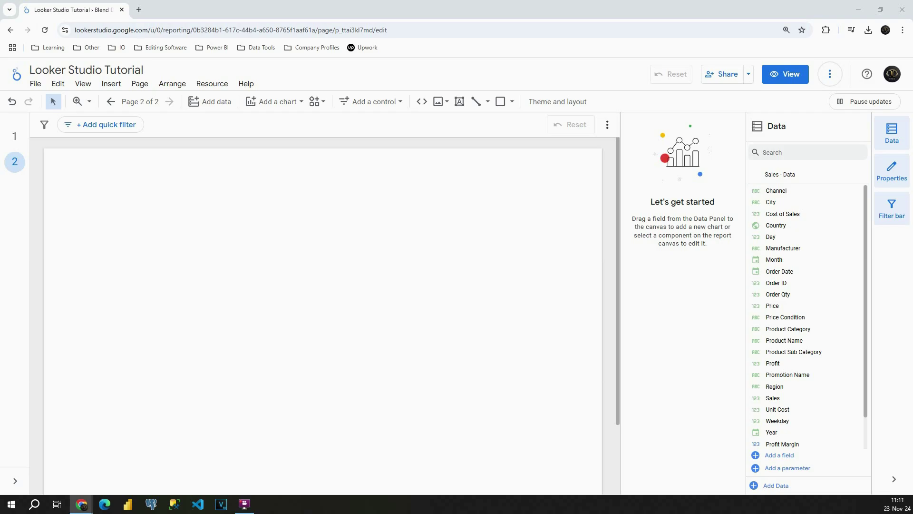
Open Google Sheets in a new browser tab and start a blank spreadsheet
left_click(138, 10)
left_click(874, 73)
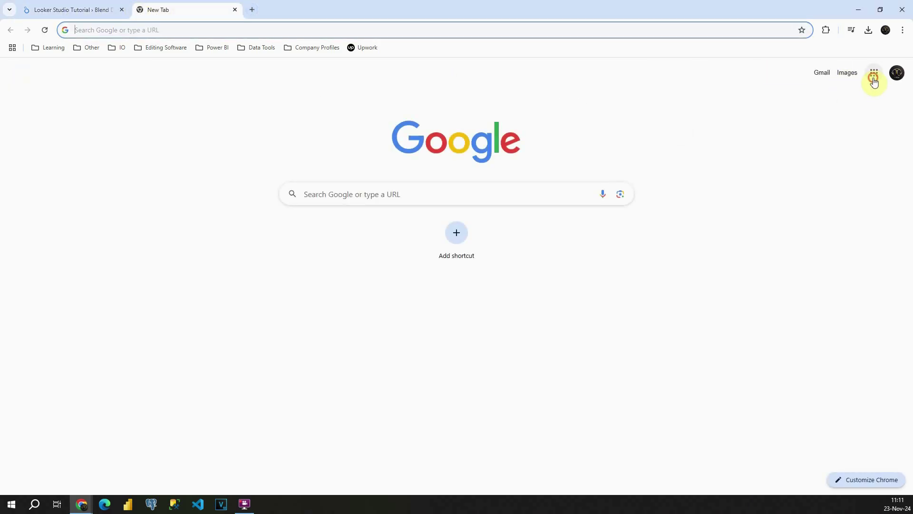
scroll(776, 208, "down", 2)
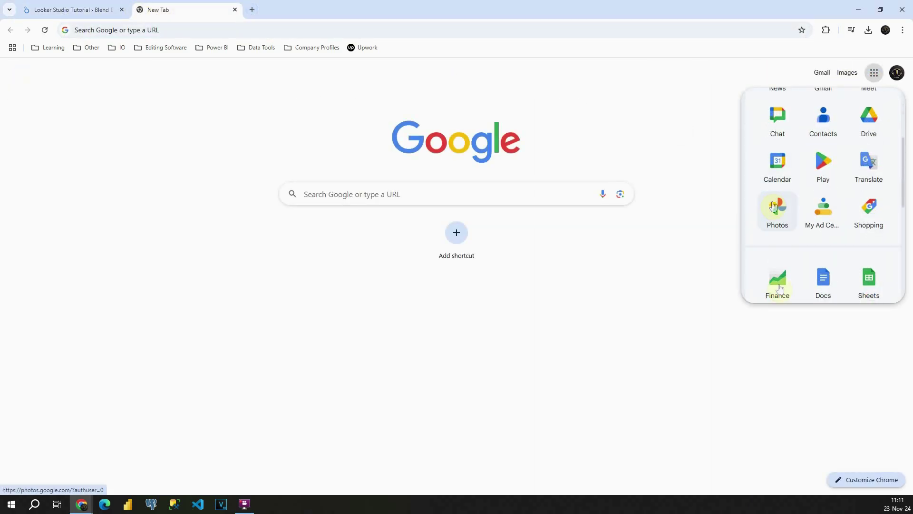
left_click(868, 276)
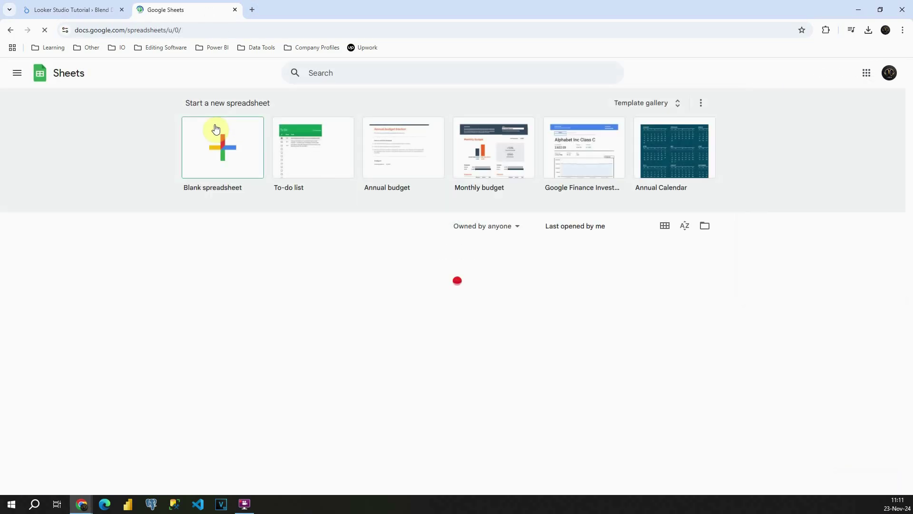
left_click(211, 136)
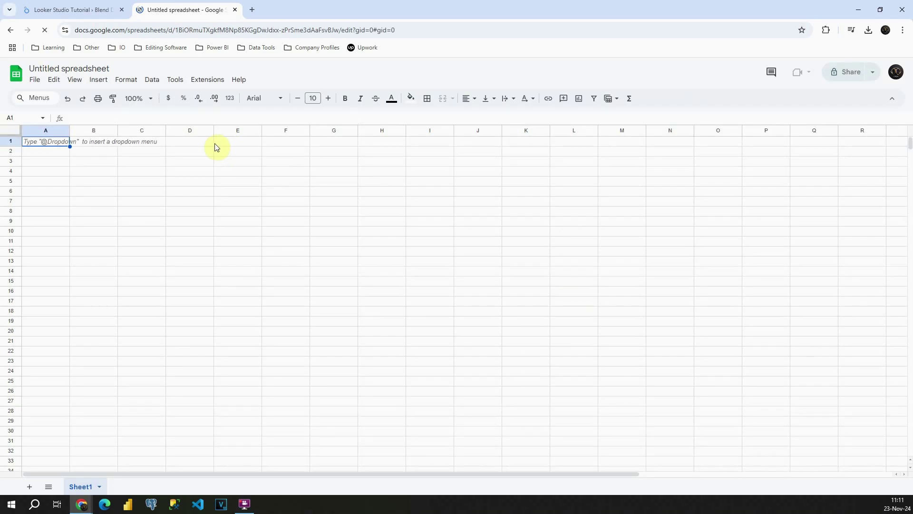
Title the spreadsheet Blend Data and rename Sheet1 to Employee Info
left_click(78, 68)
type("Bl")
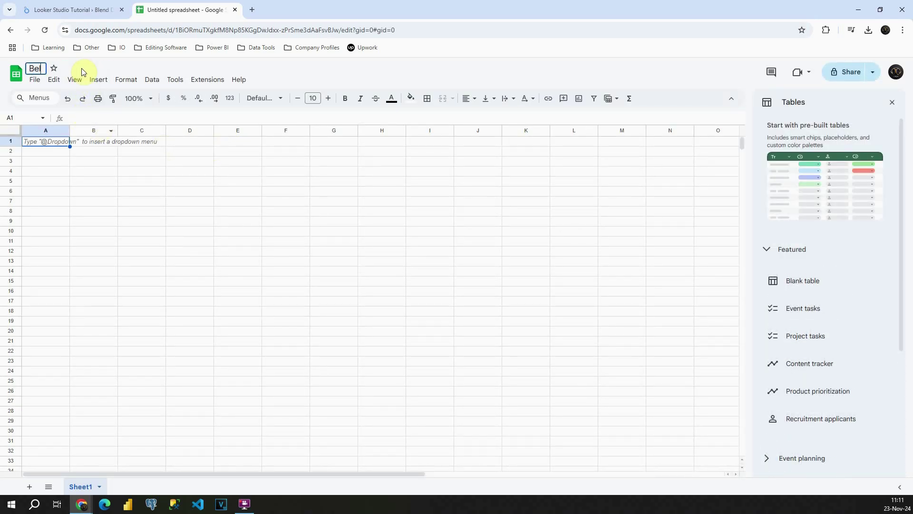
type("end Da")
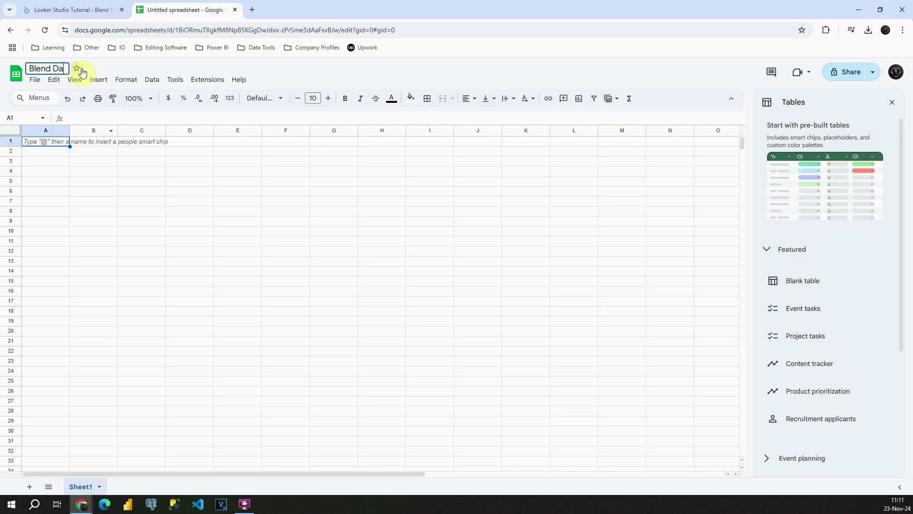
type("ta")
key("Return")
double_click(77, 487)
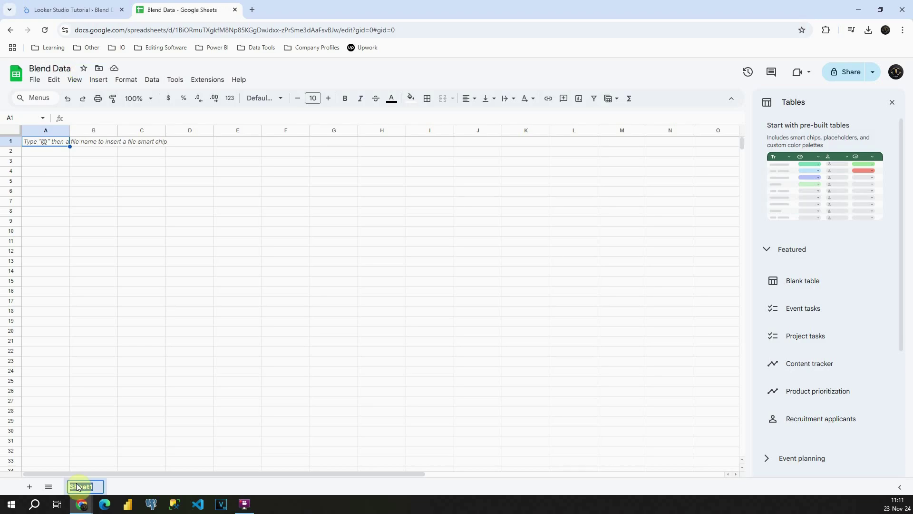
type("E")
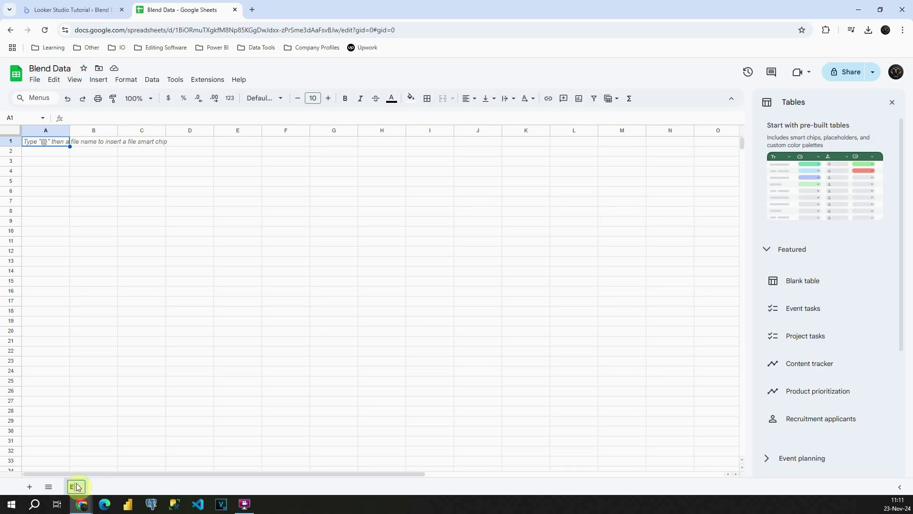
type("mplo")
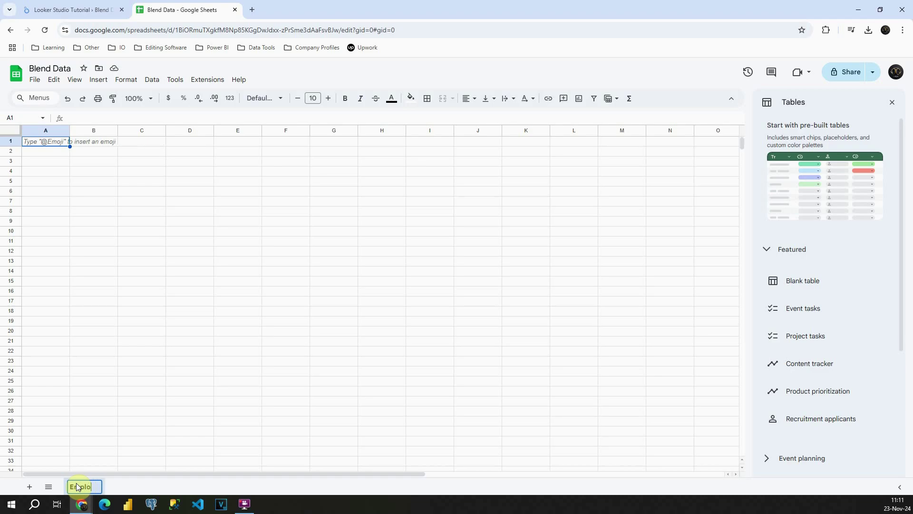
type("yee Info")
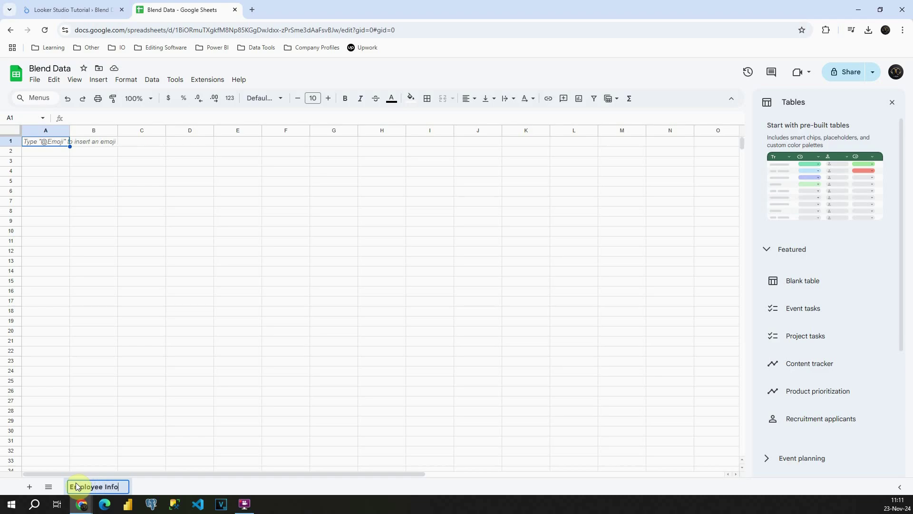
key("Return")
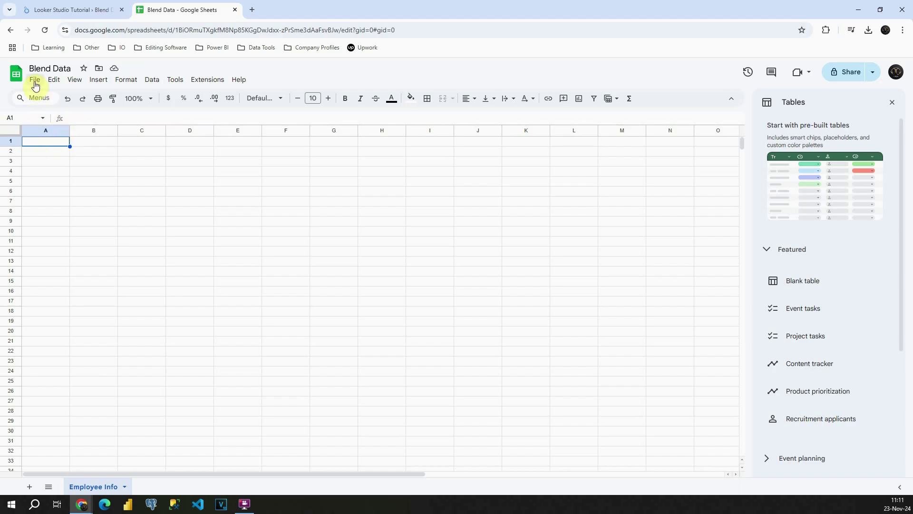
left_click(34, 80)
Upload Employee Info from the Downloads folder in the import dialog
left_click(52, 126)
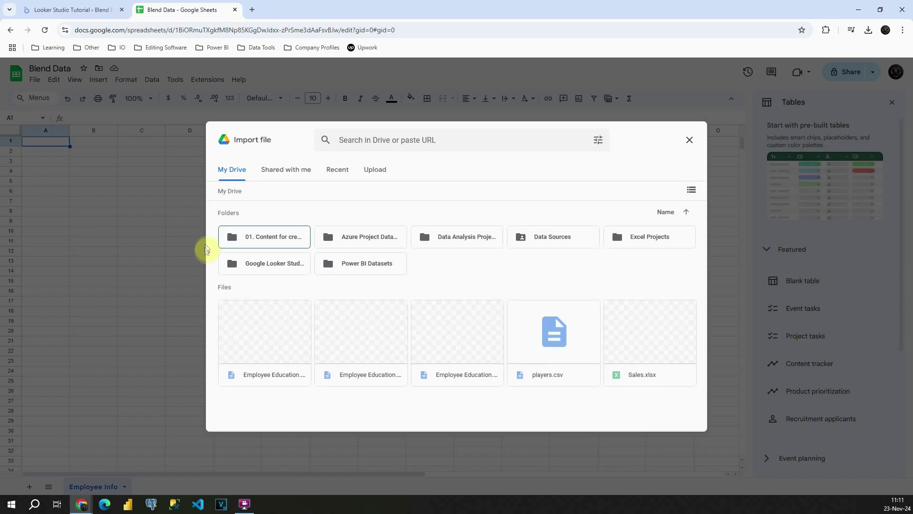
left_click(374, 171)
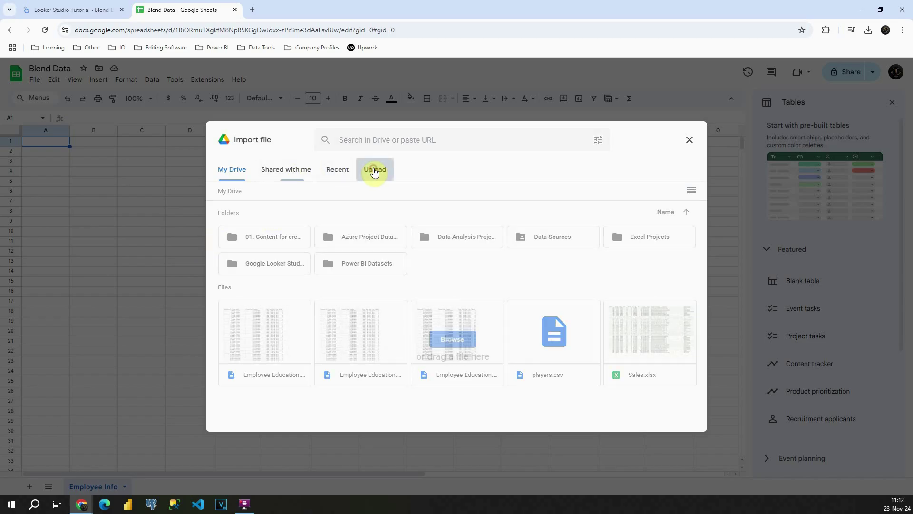
left_click(459, 343)
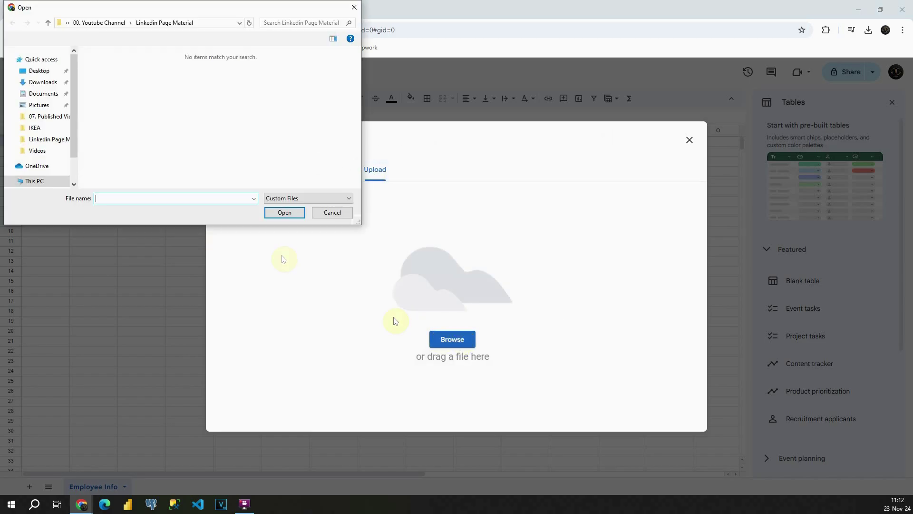
left_click(39, 71)
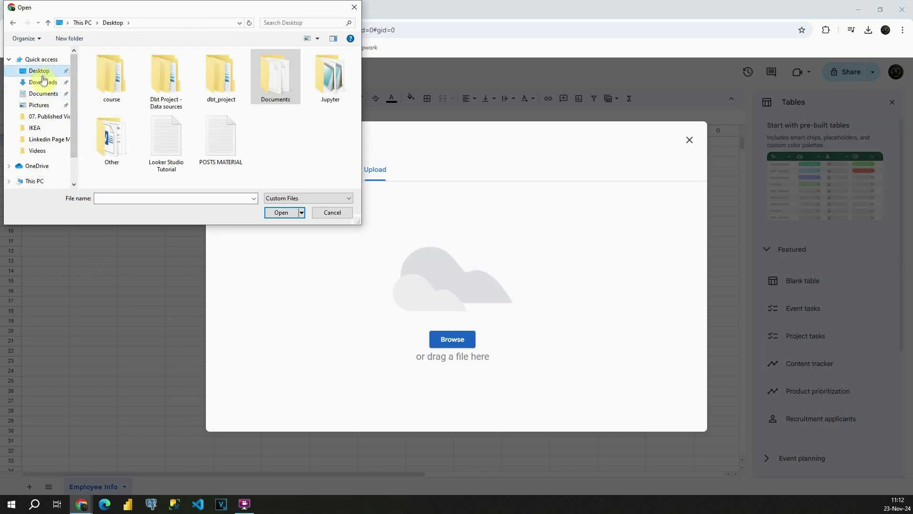
left_click(44, 81)
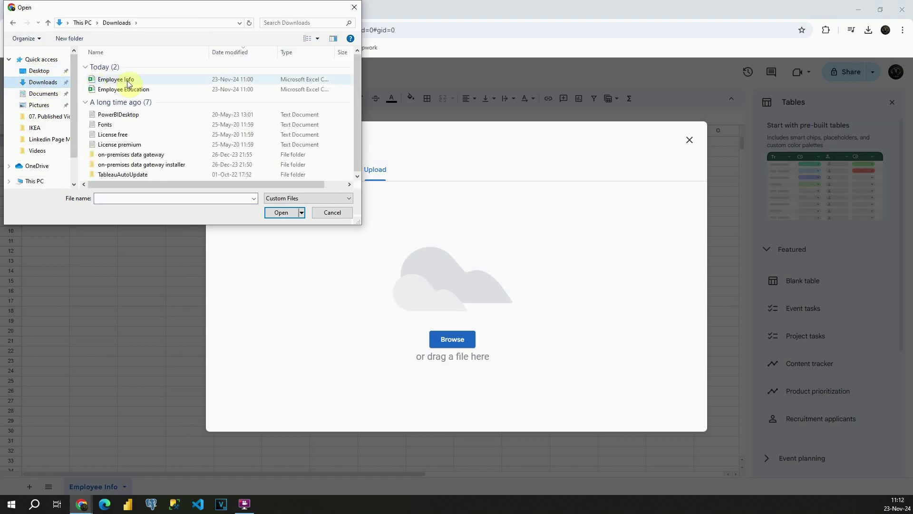
left_click(128, 80)
left_click(282, 212)
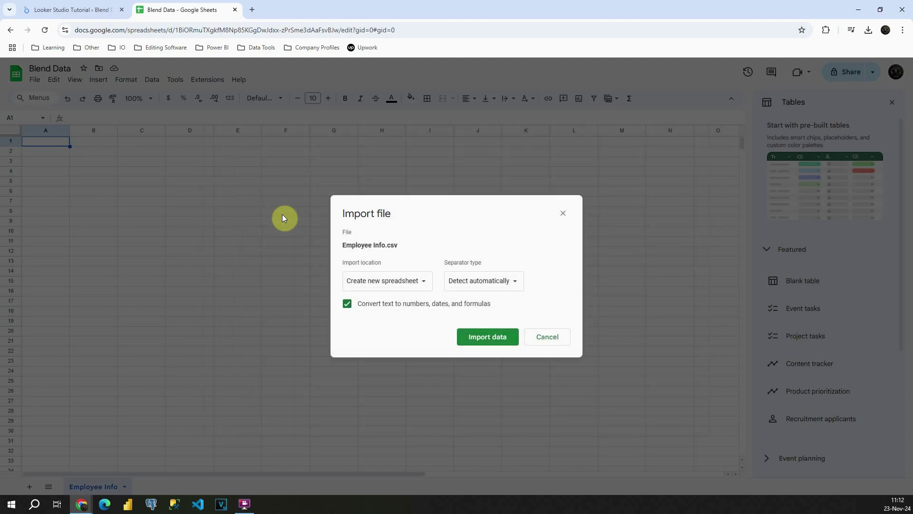
Import the employee data replacing the current sheet, and add a new blank sheet
left_click(410, 280)
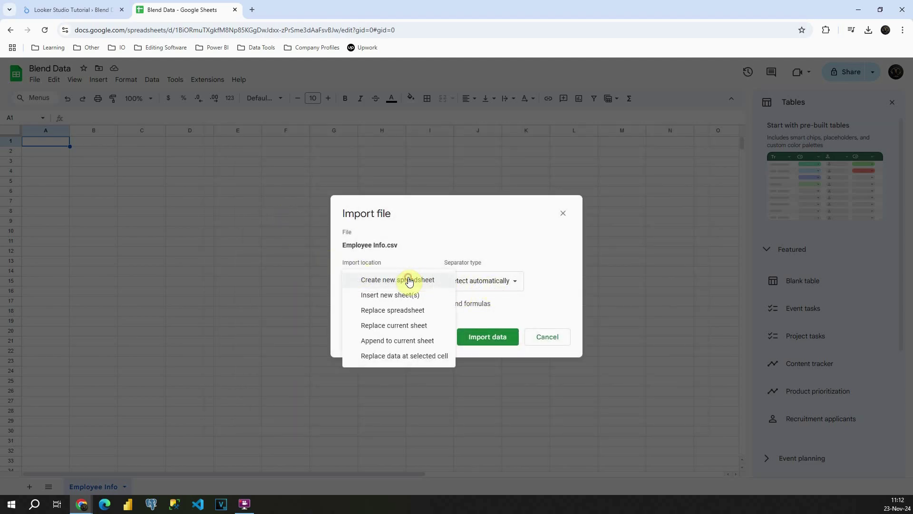
left_click(402, 325)
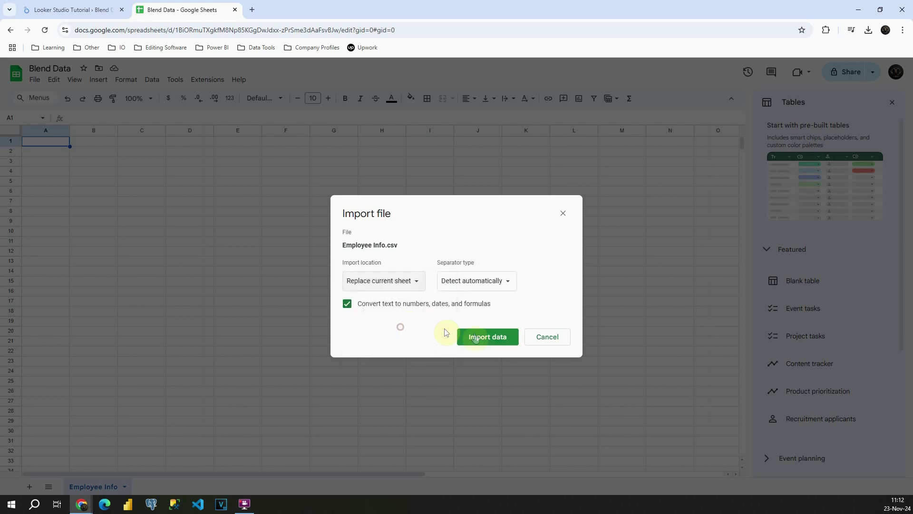
left_click(483, 343)
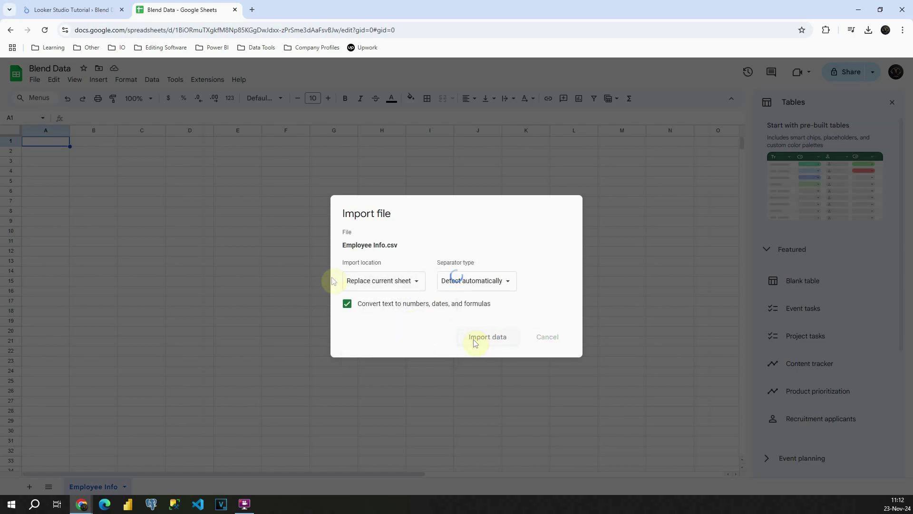
scroll(103, 174, "down", 10)
scroll(104, 175, "up", 10)
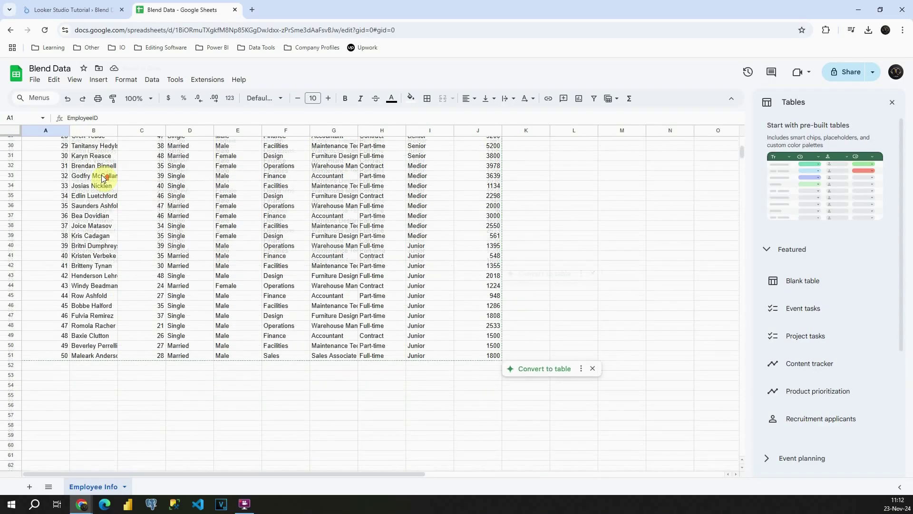
left_click(102, 177)
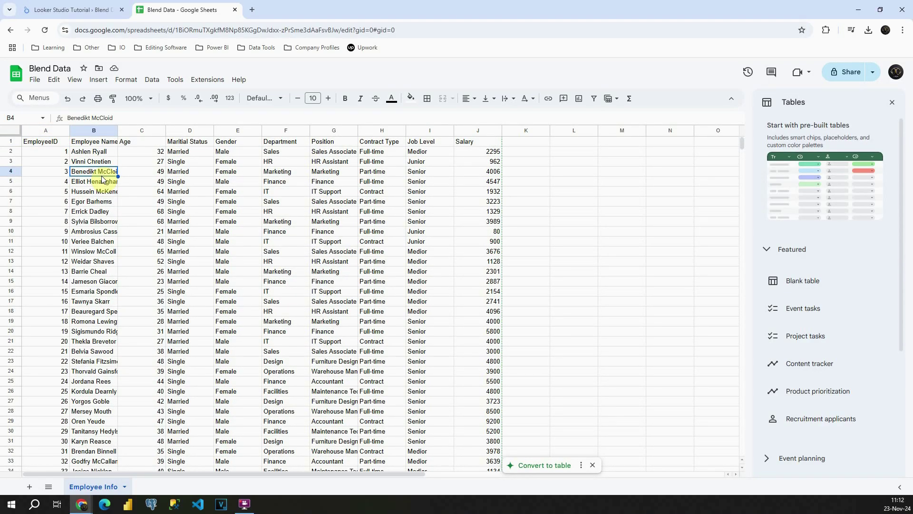
left_click(30, 486)
Rename the new Sheet2 tab to Employee Education
double_click(156, 487)
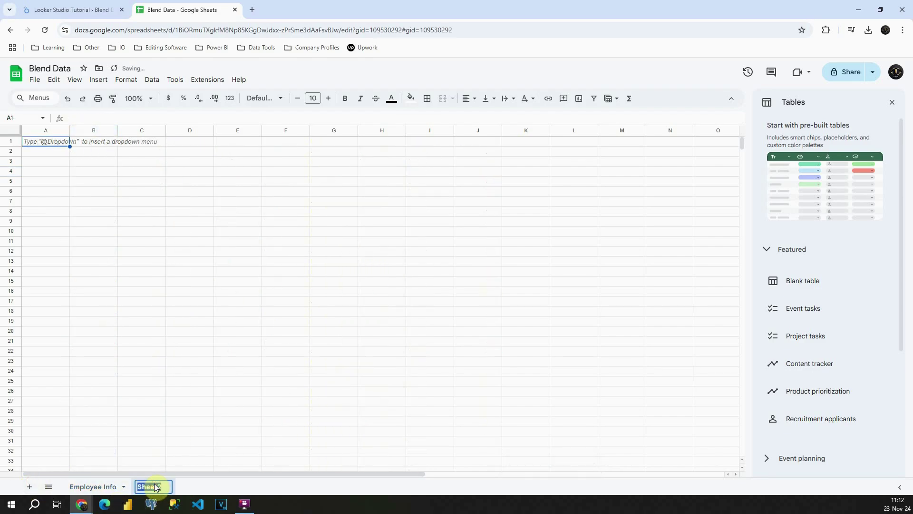
type("Employe")
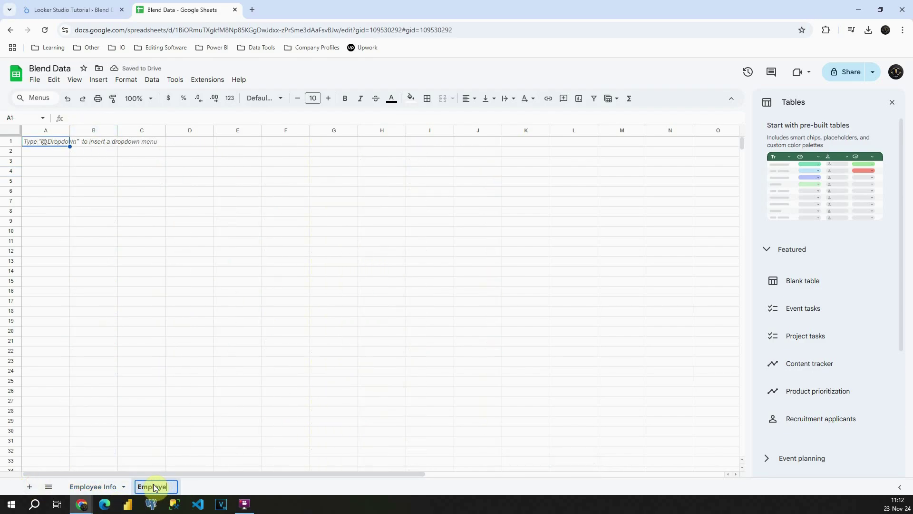
type("e Educ")
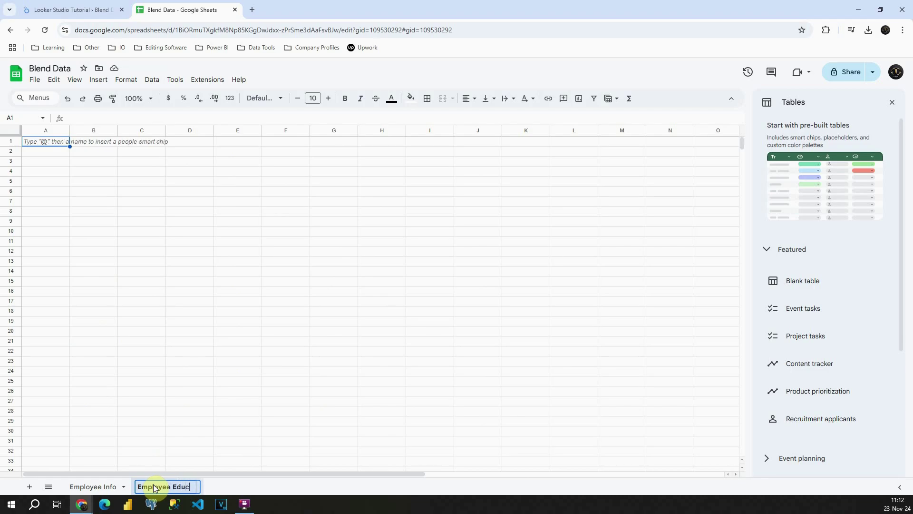
type("ation")
key("Return")
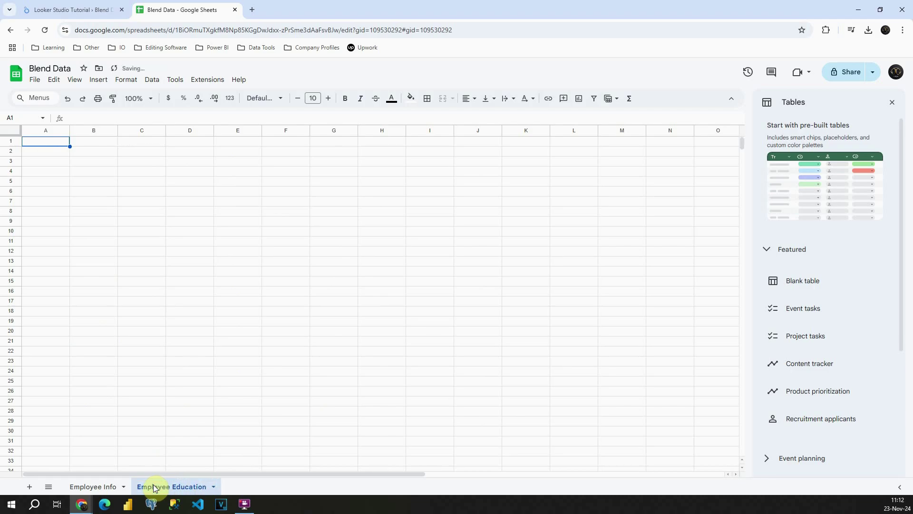
Upload Employee Education.csv and import it, replacing the current sheet's contents
left_click(35, 79)
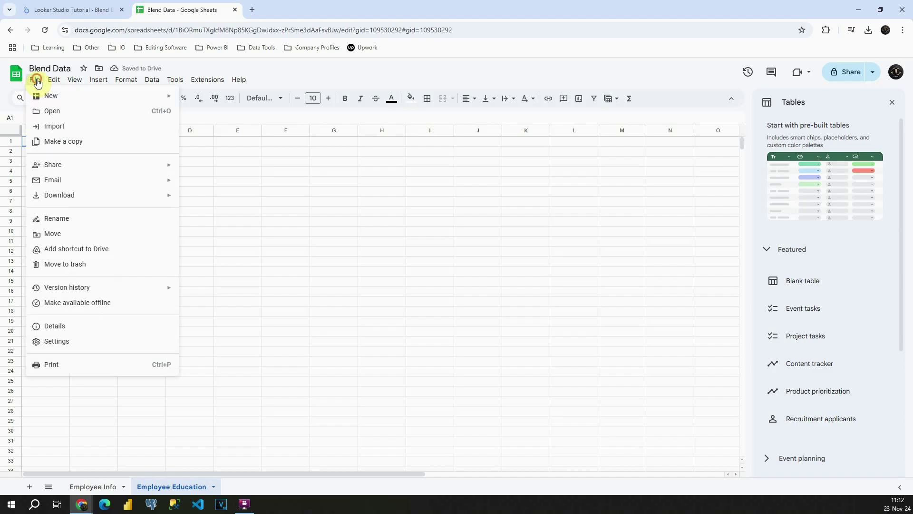
left_click(53, 125)
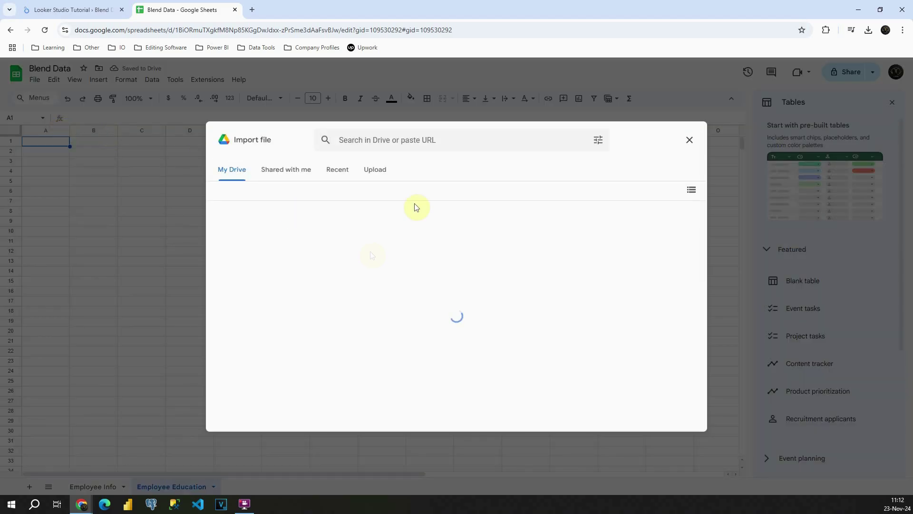
left_click(378, 173)
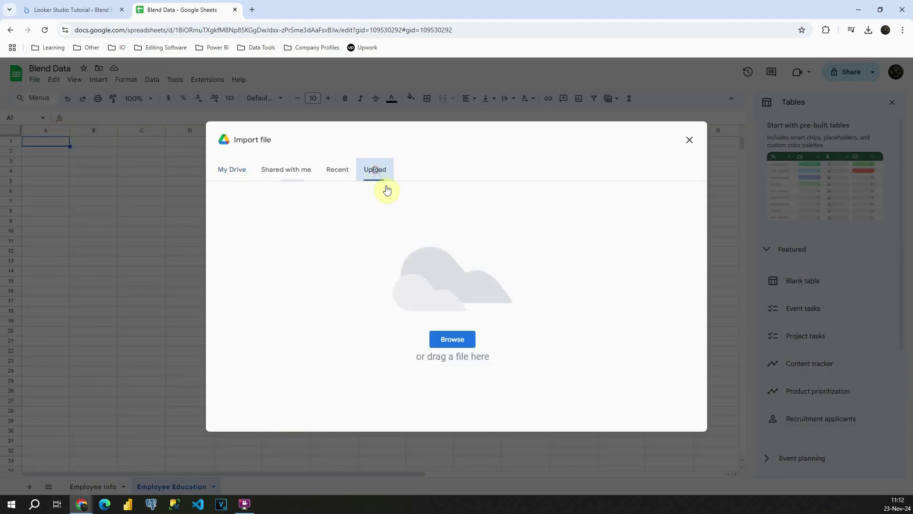
left_click(451, 338)
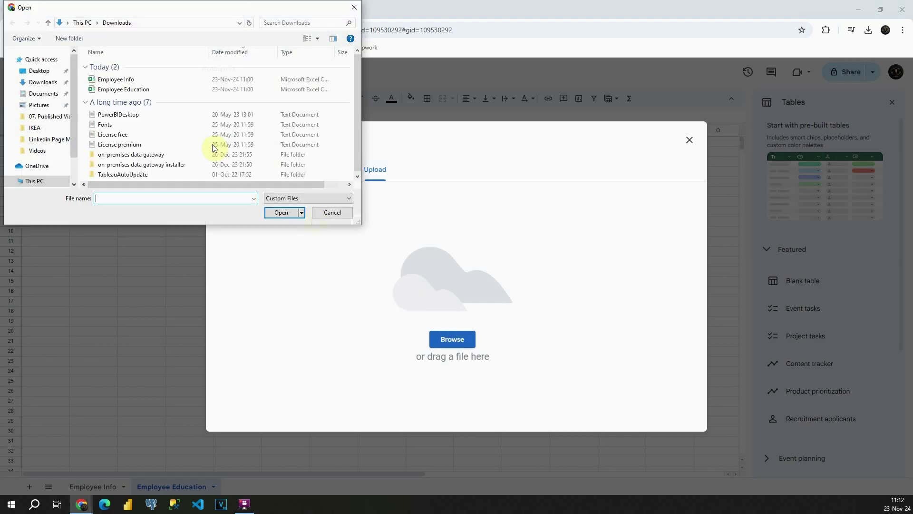
left_click(114, 89)
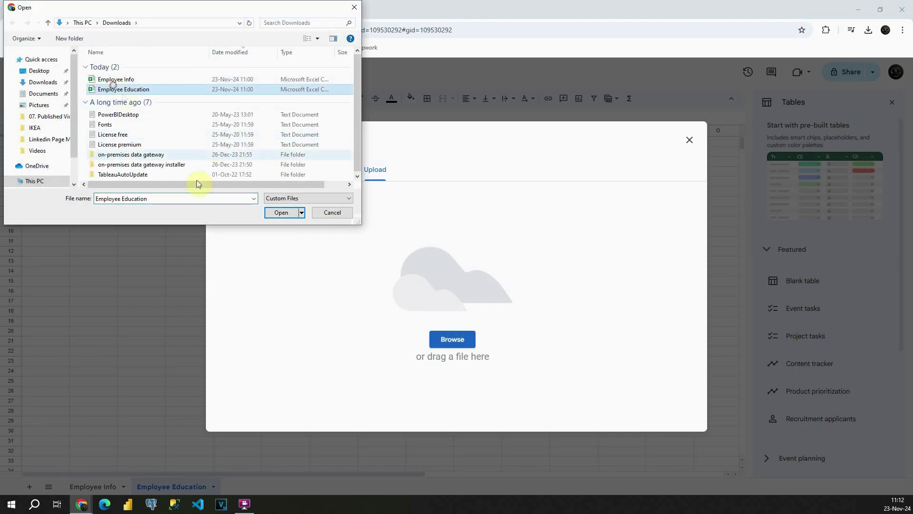
left_click(283, 212)
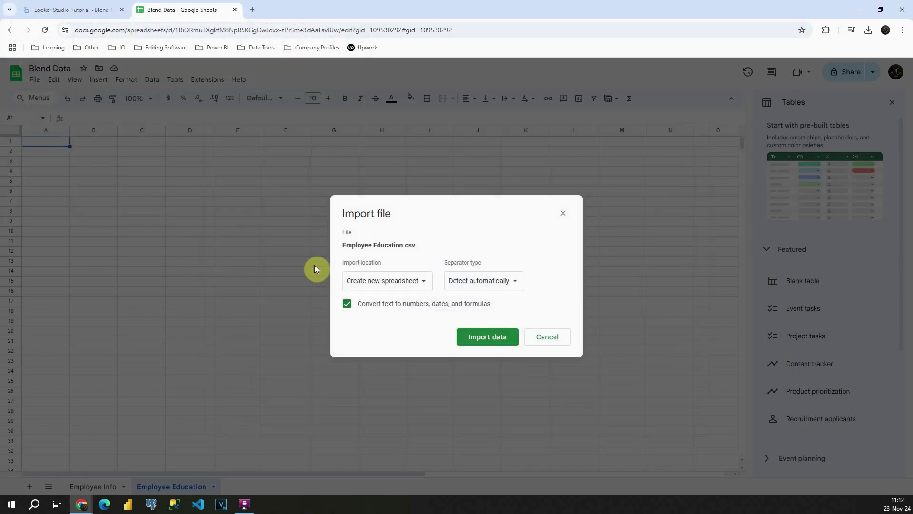
left_click(386, 285)
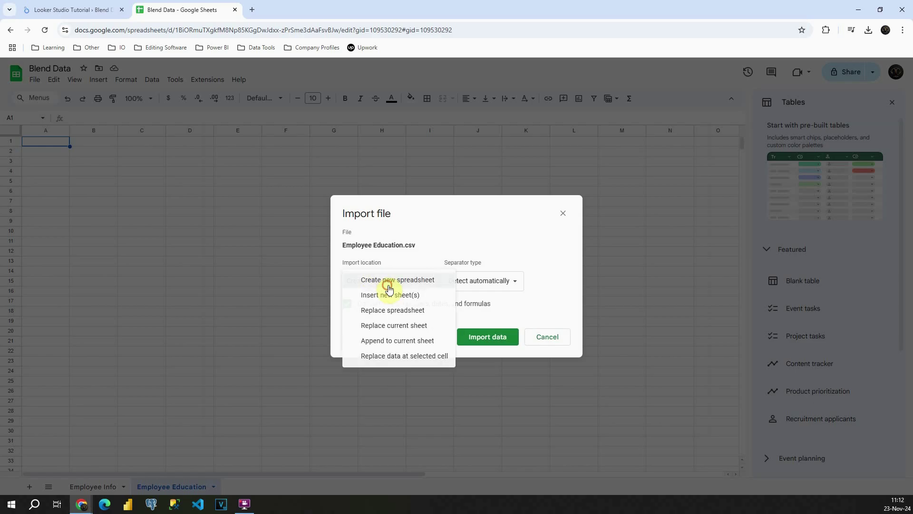
left_click(386, 328)
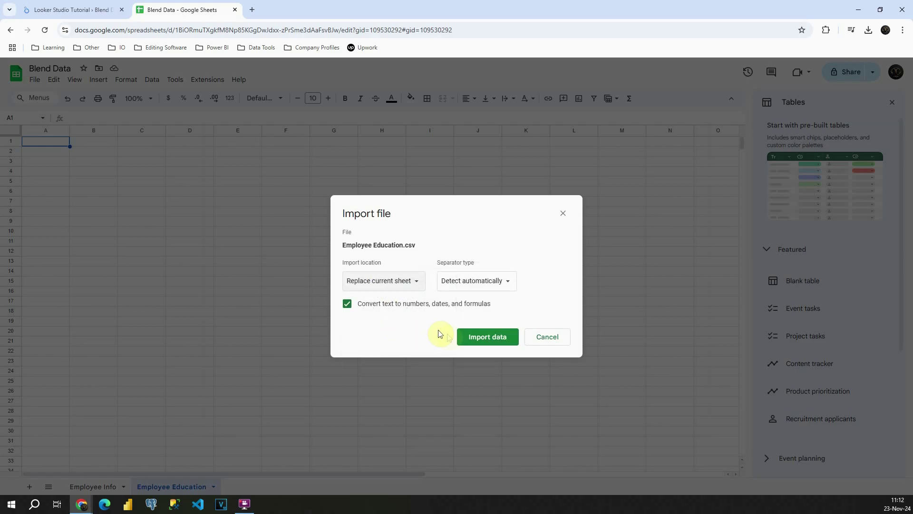
left_click(481, 342)
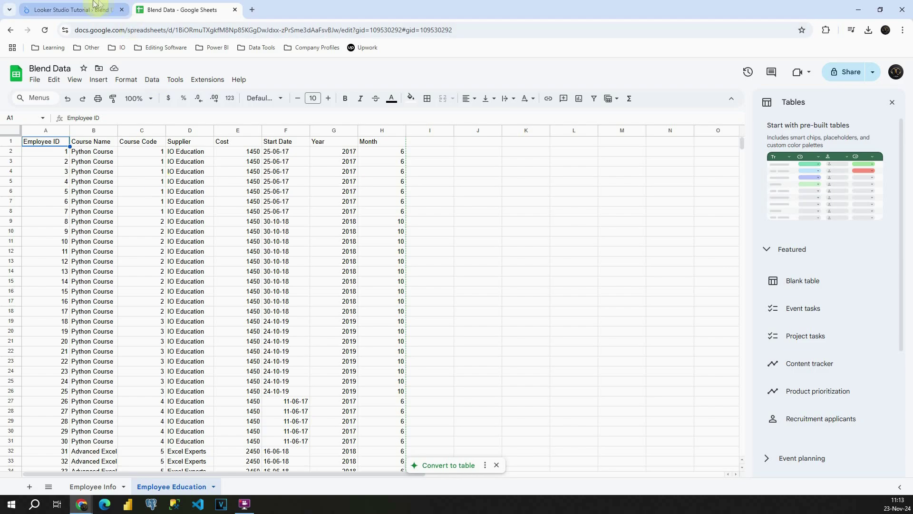
In the Looker Studio report, start adding a data source from Manage added data sources
left_click(70, 11)
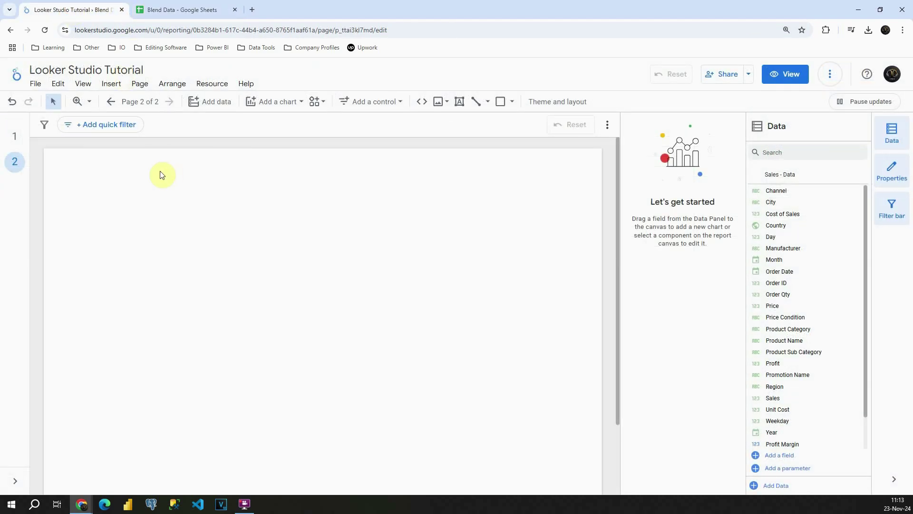
left_click(213, 84)
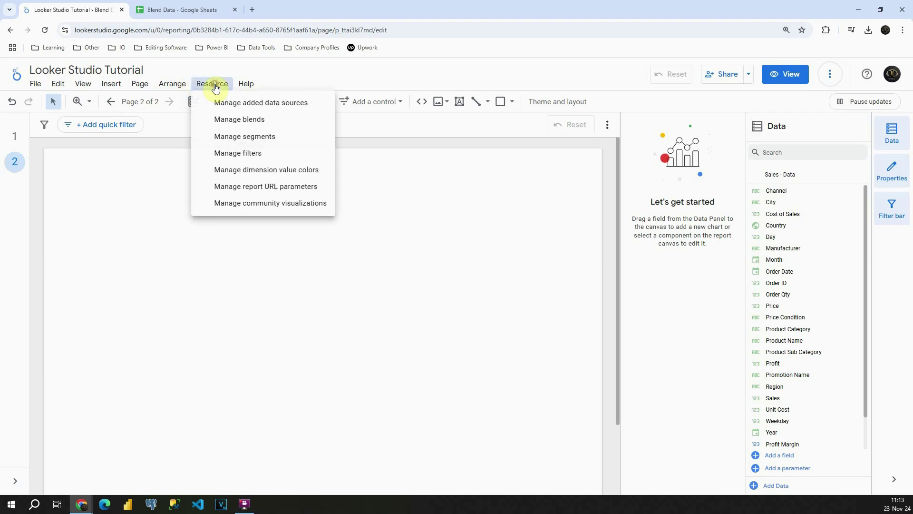
left_click(249, 105)
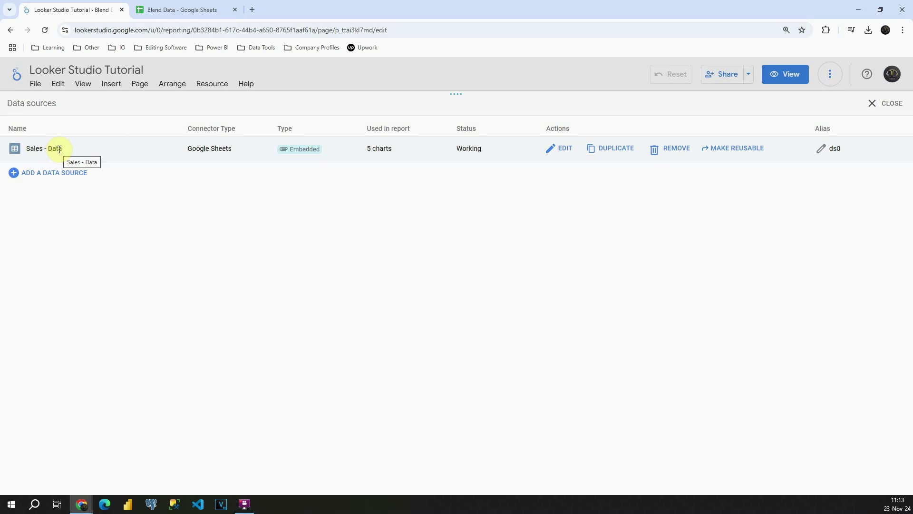
left_click(52, 175)
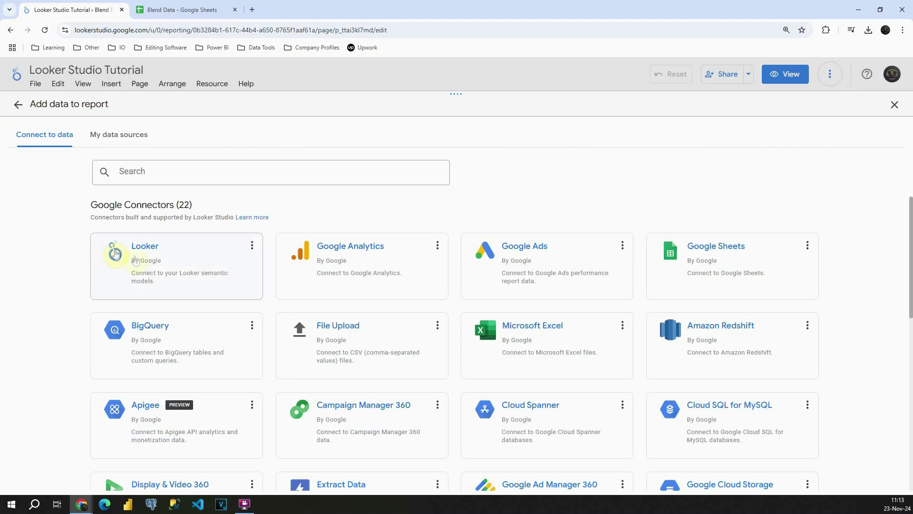
Connect the Blend Data Employee Info worksheet via Google Sheets and add it to the report
left_click(208, 181)
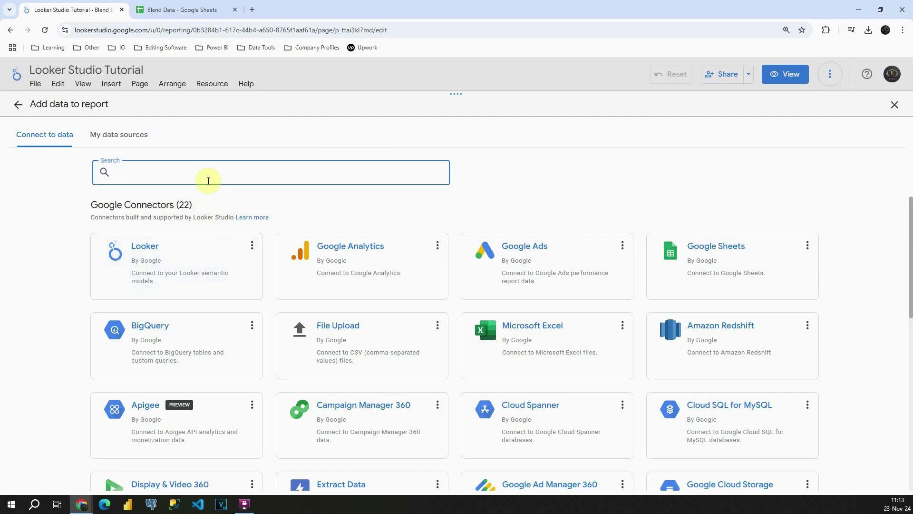
type("goo")
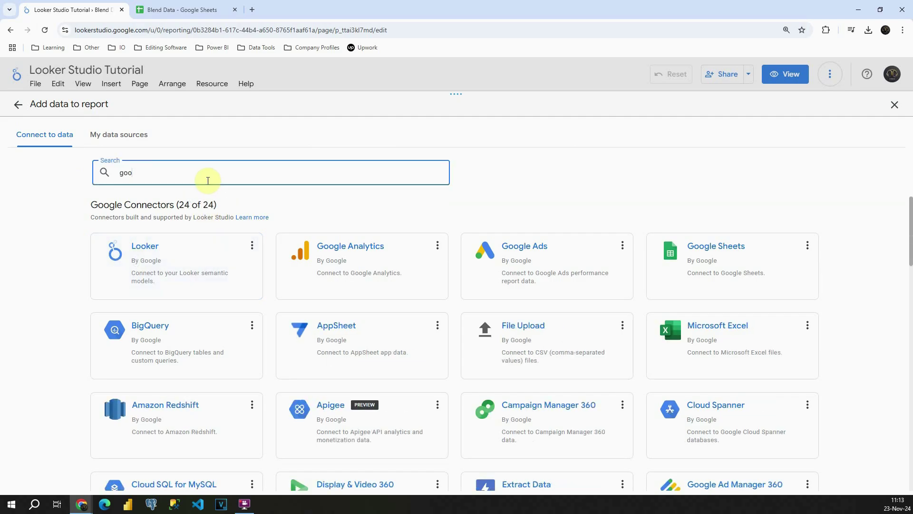
type("gle she")
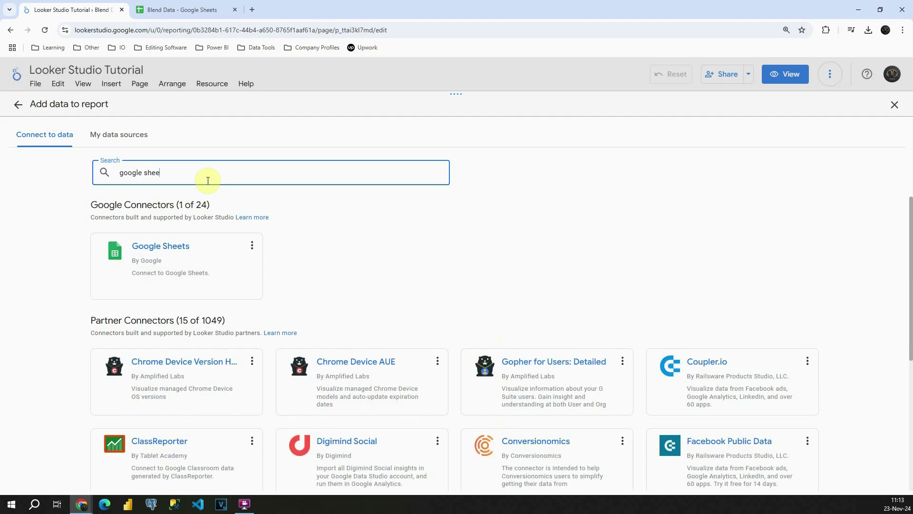
type("e")
left_click(158, 261)
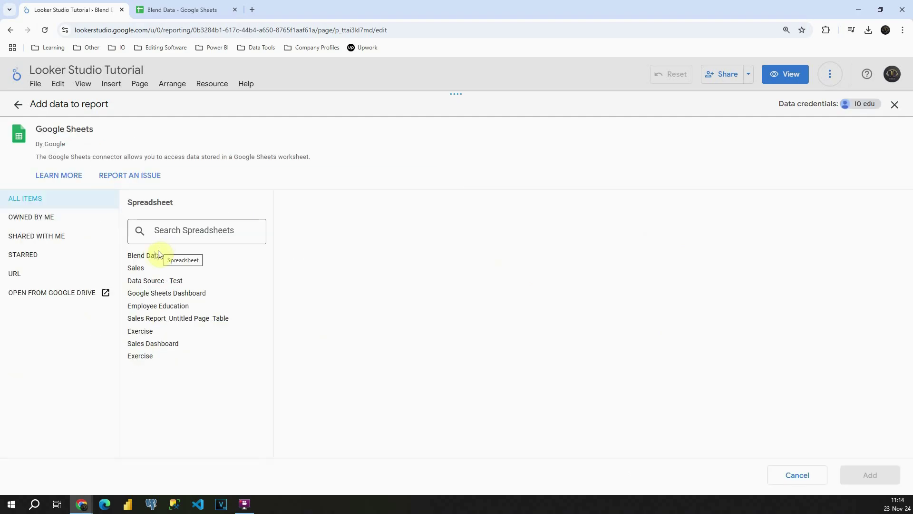
left_click(147, 255)
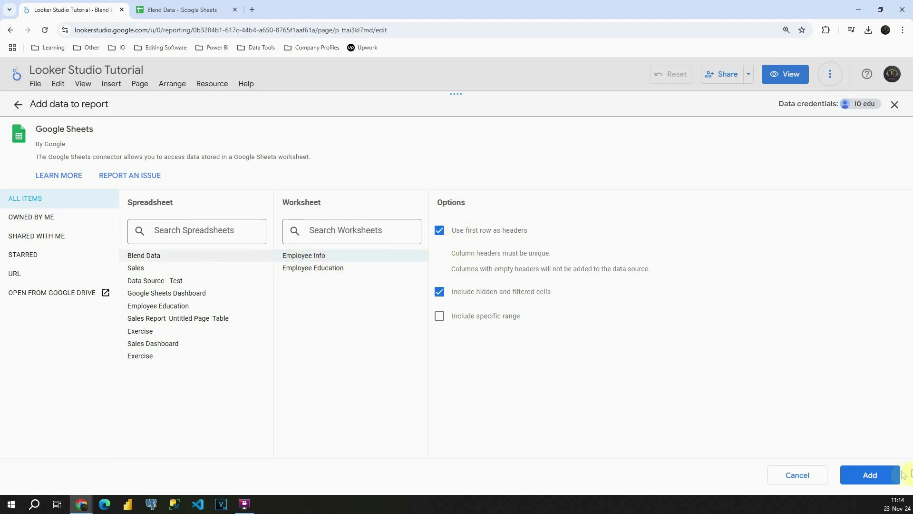
left_click(872, 476)
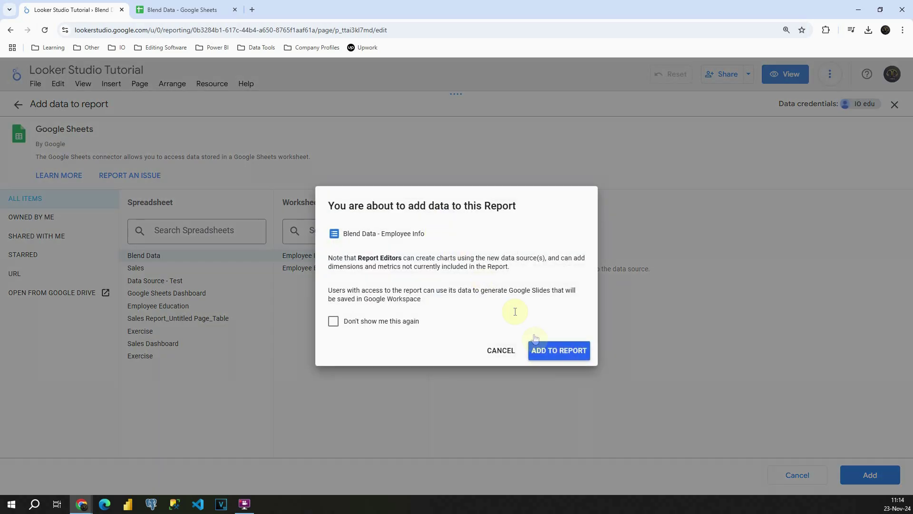
left_click(555, 353)
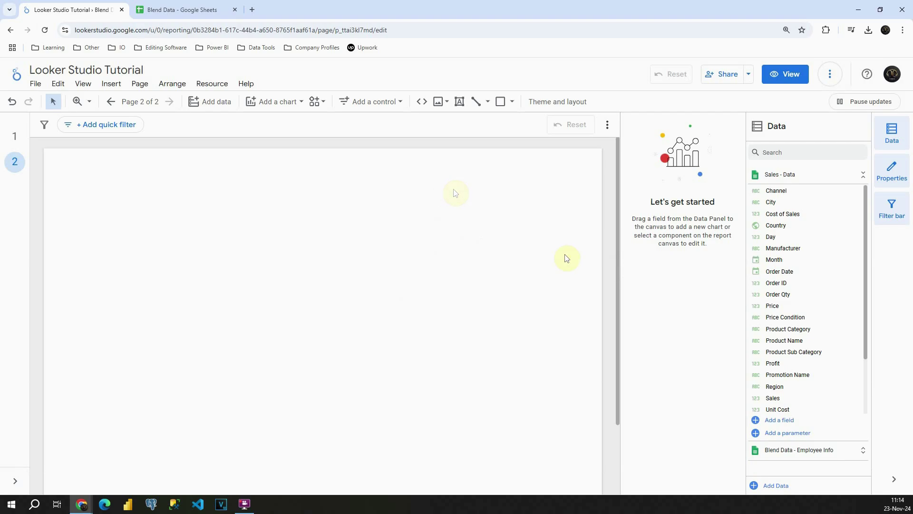
left_click(806, 450)
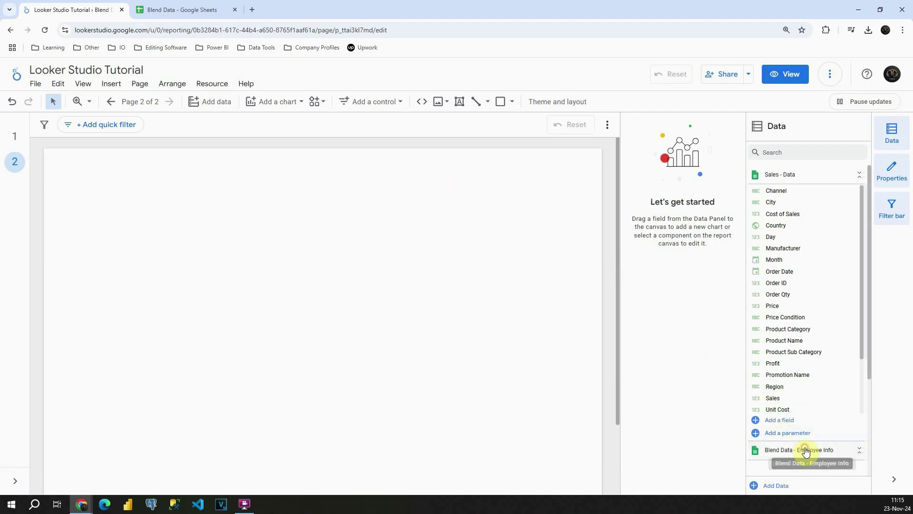
scroll(823, 420, "down", 2)
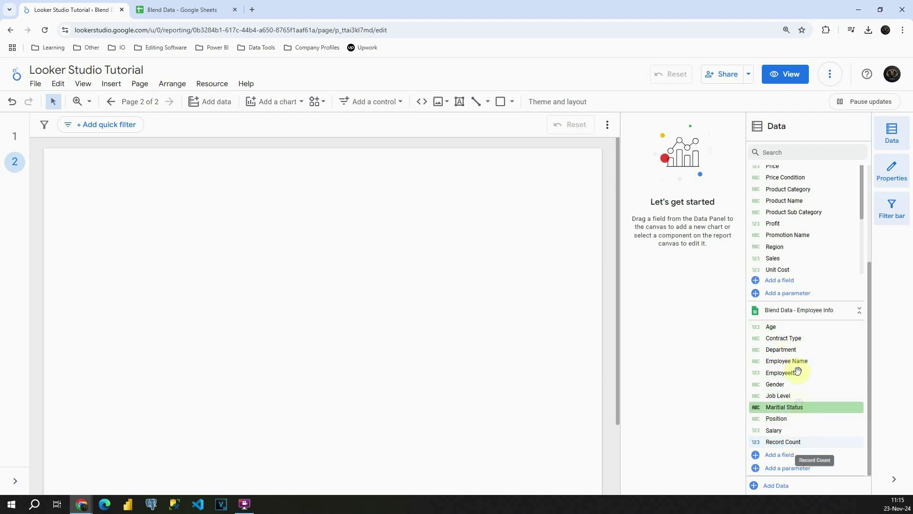
Connect the Blend Data Employee Education worksheet via Google Sheets and add it to the report
left_click(211, 85)
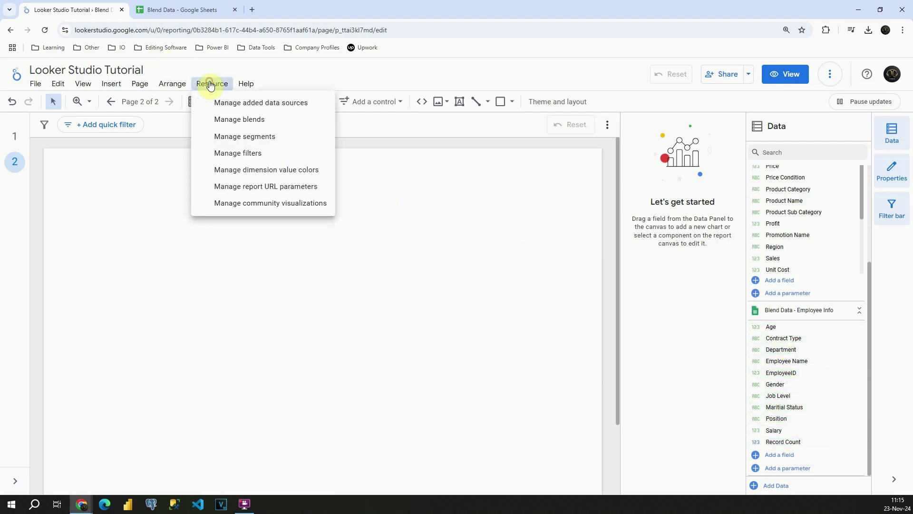
left_click(247, 104)
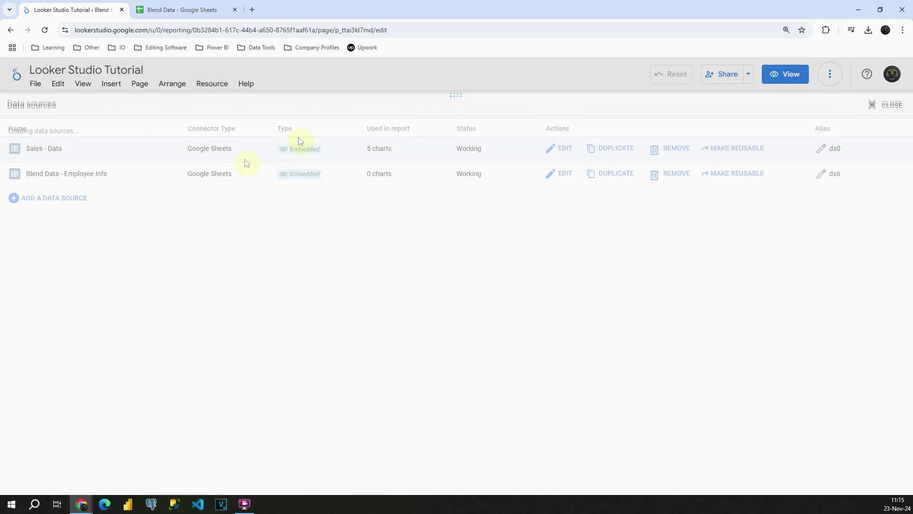
left_click(62, 201)
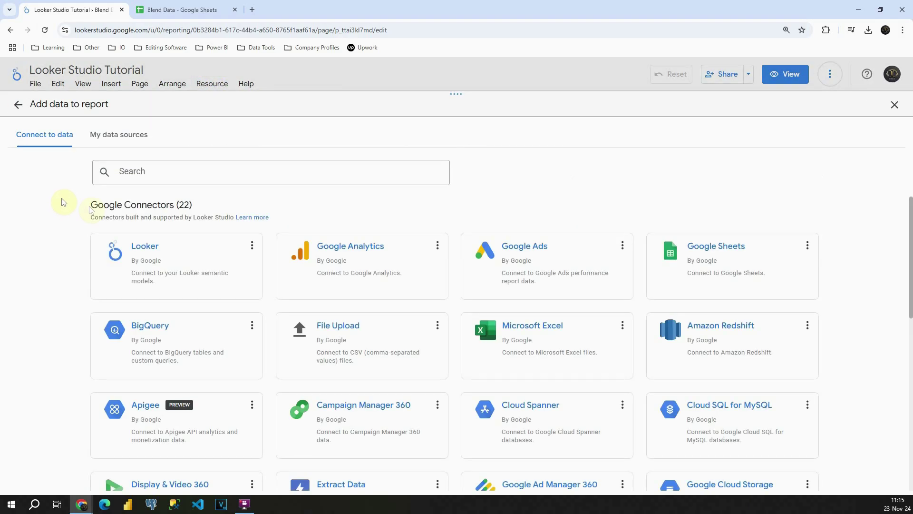
left_click(742, 257)
left_click(191, 258)
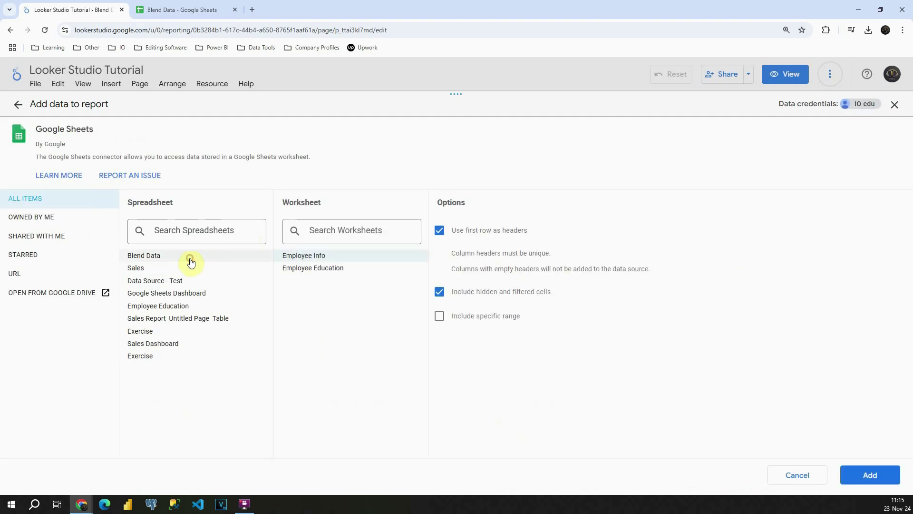
left_click(324, 270)
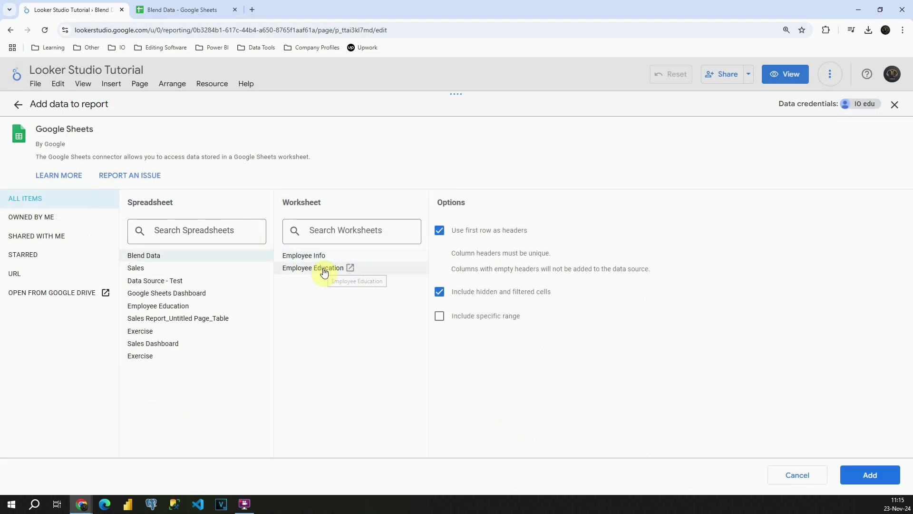
left_click(885, 475)
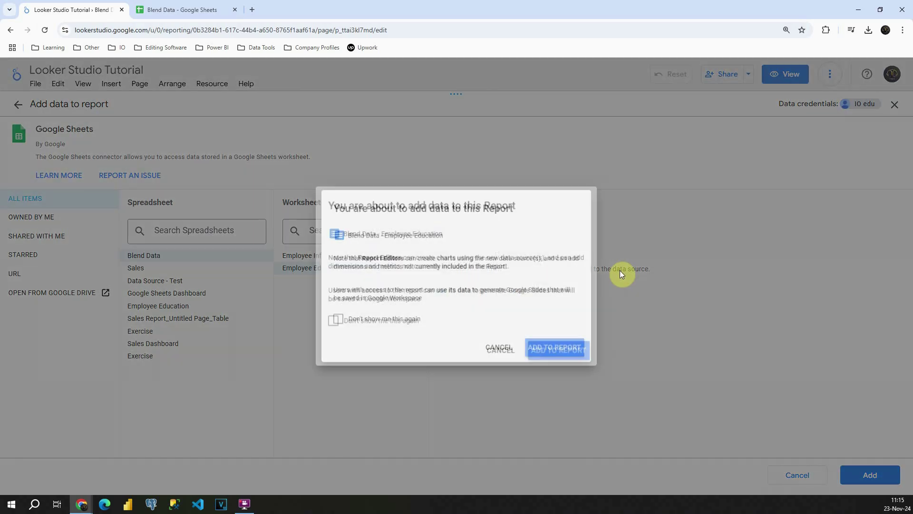
left_click(553, 348)
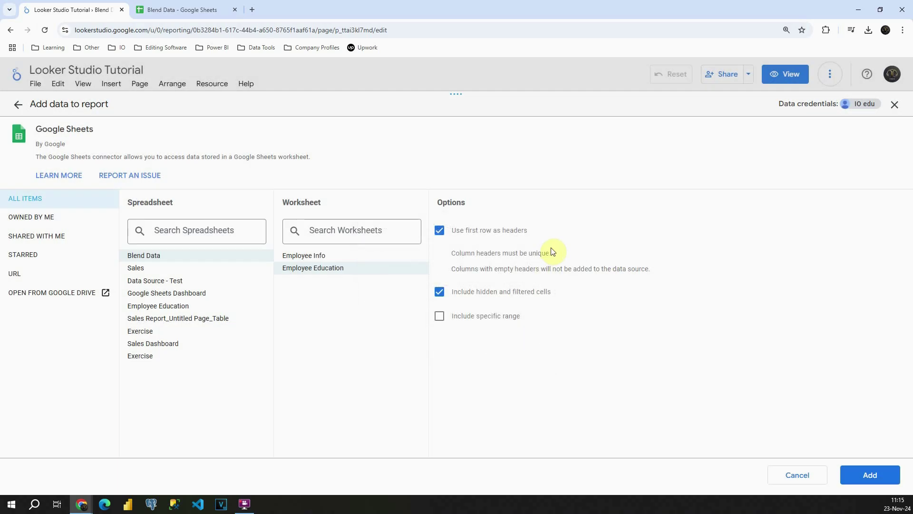
left_click_drag(783, 201, 773, 197)
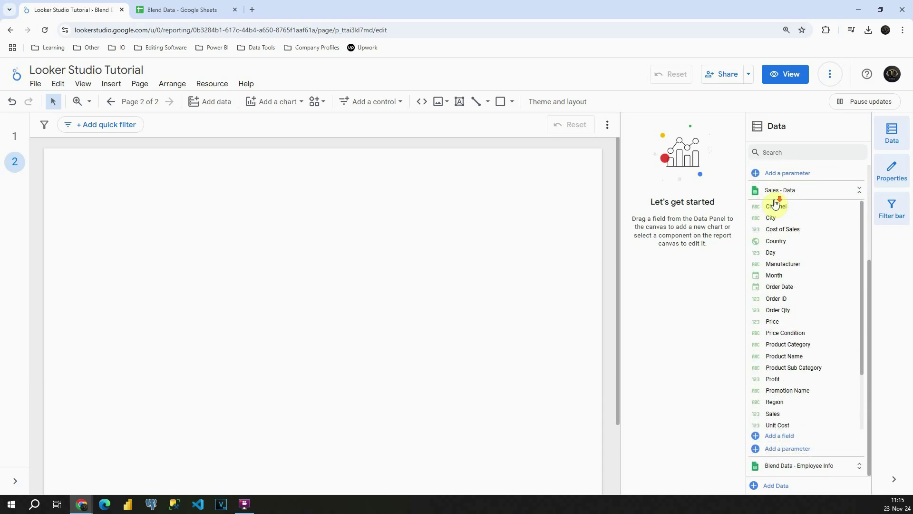
left_click_drag(774, 197, 776, 211)
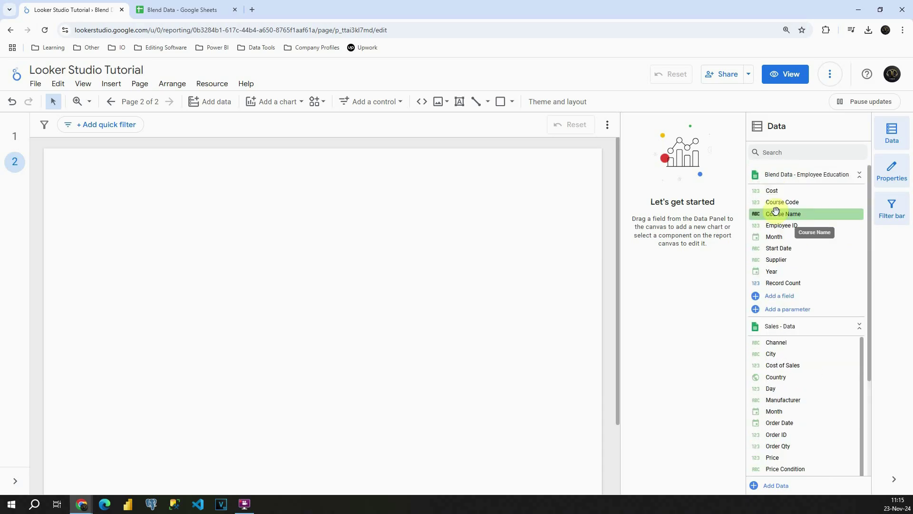